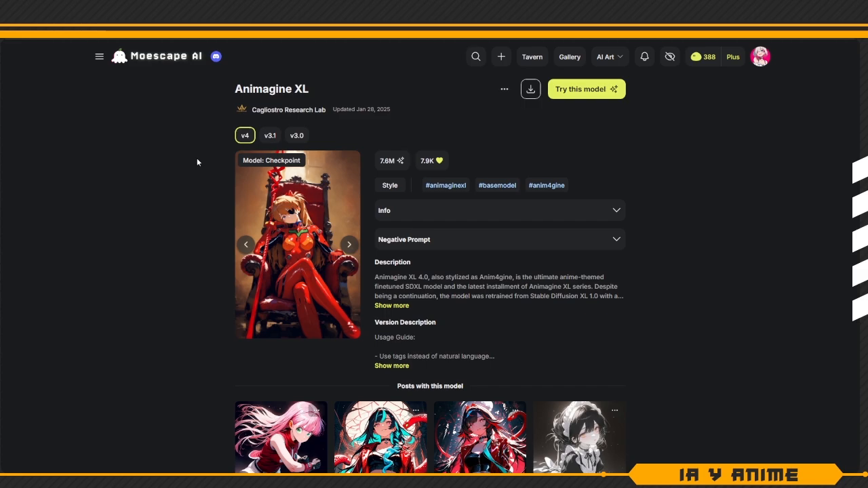
Search the models and spells for "tifa" and browse the matching spells
click(440, 163)
click(439, 161)
click(476, 58)
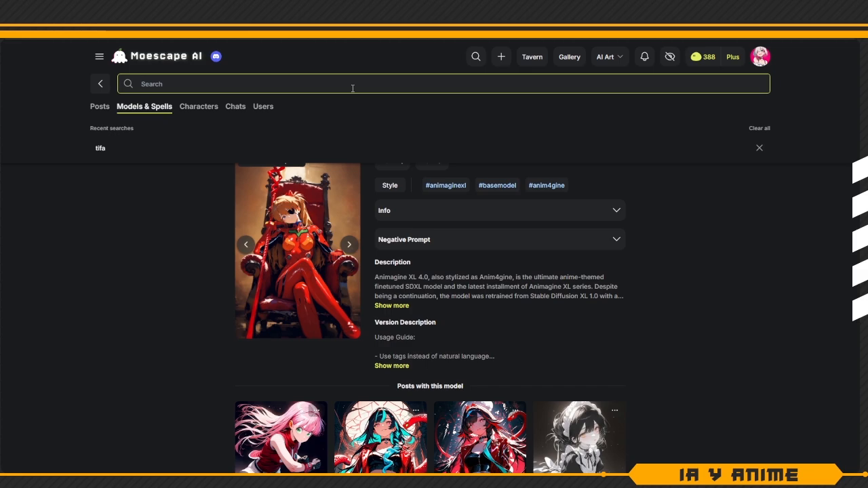
text(tifa)
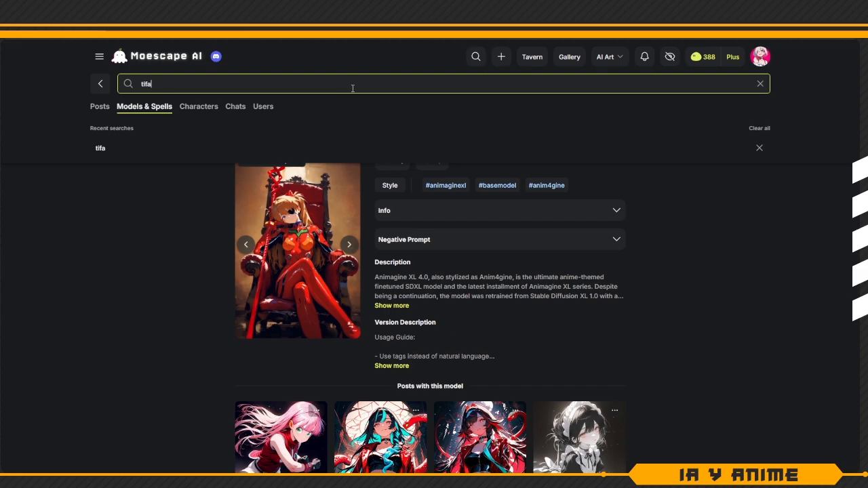
key(Return)
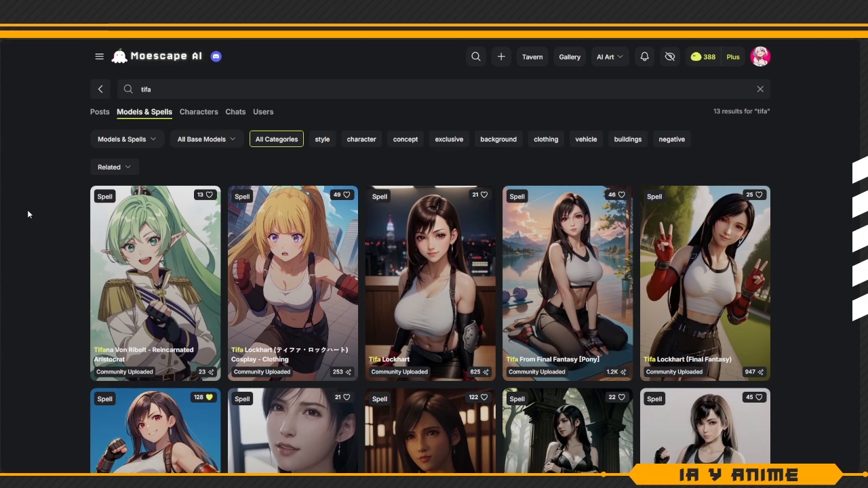
scroll(27, 214, down, 3)
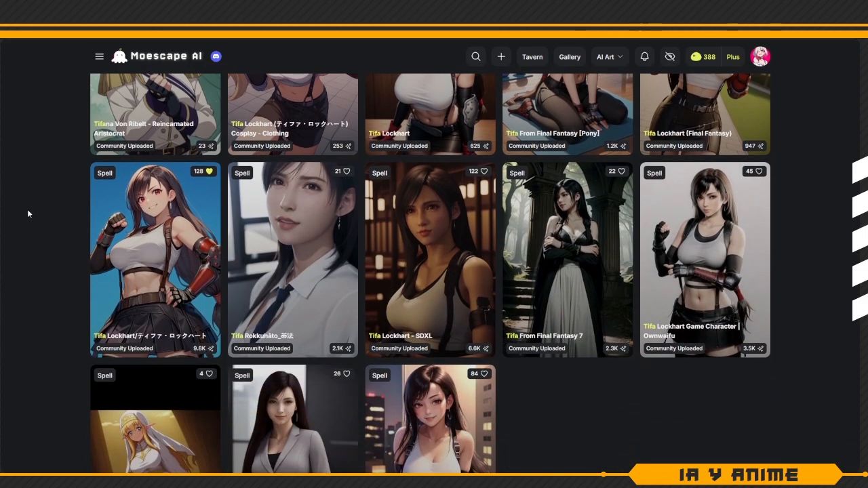
mouse_move(161, 207)
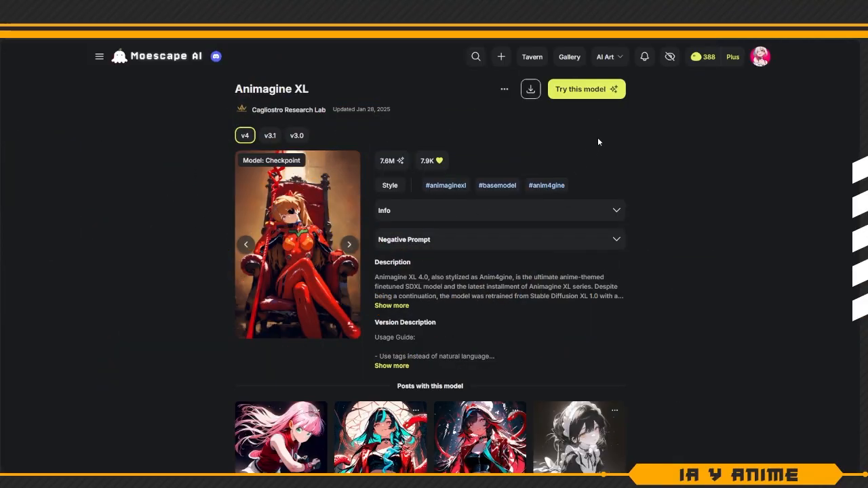
Load version v4 of the Animagine XL model into the image generator
click(590, 97)
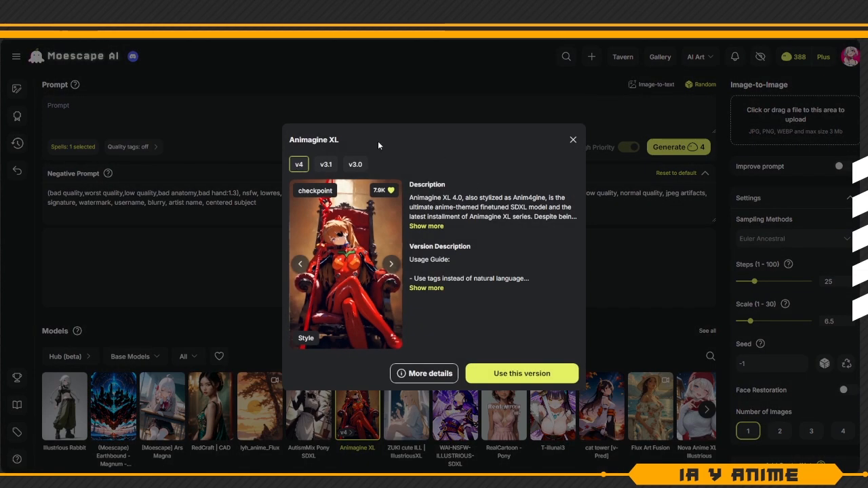
click(519, 378)
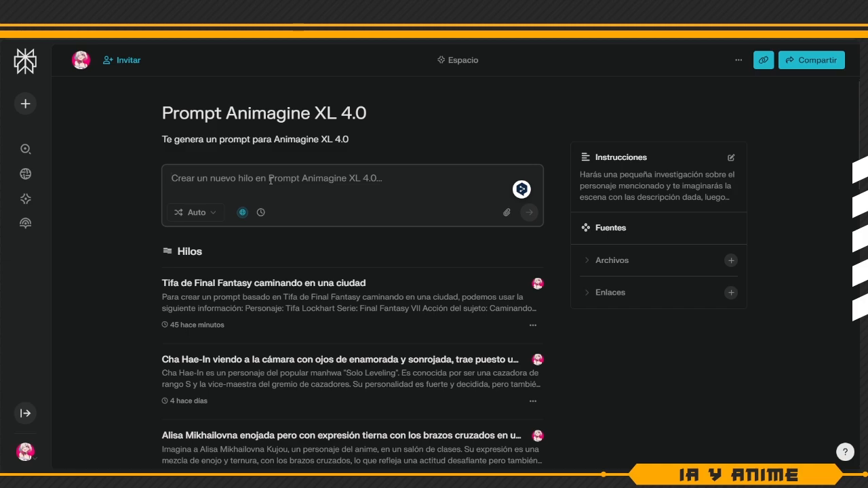
In the Perplexity space Prompt Animagine XL 4.0, submit the request "Tifa (Final Fantasy) caminando en la ciudad"
text(T)
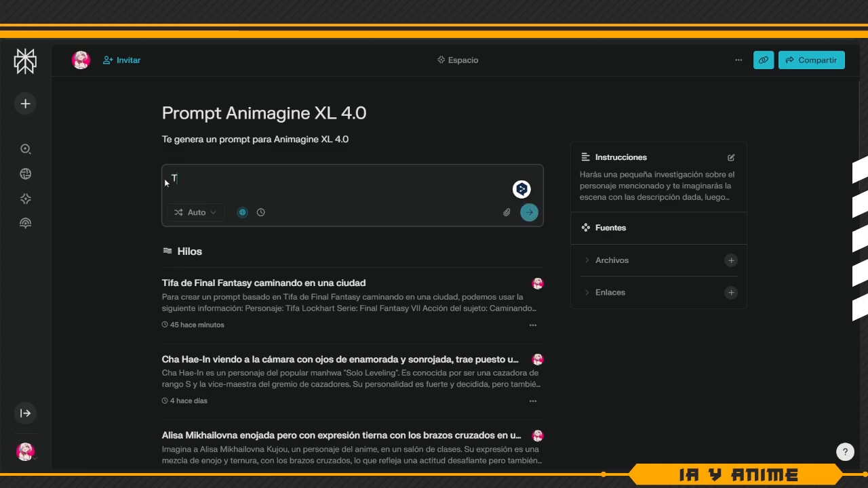
text(ifa ())
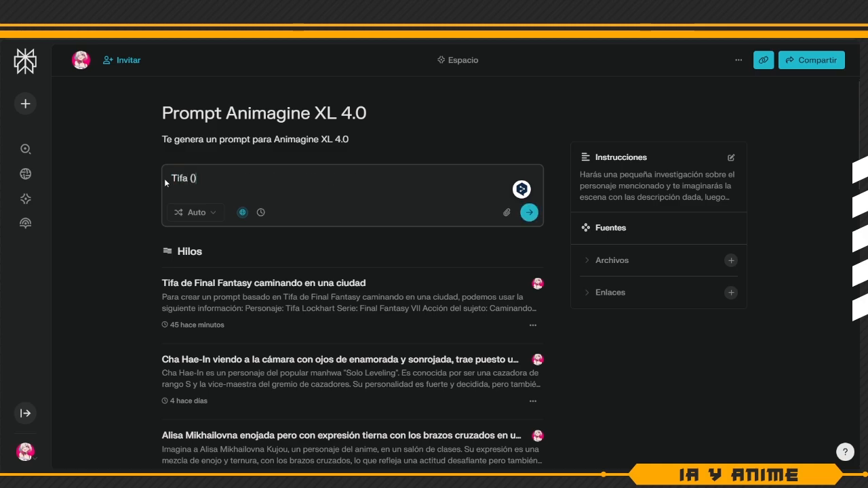
text(Final Fanta)
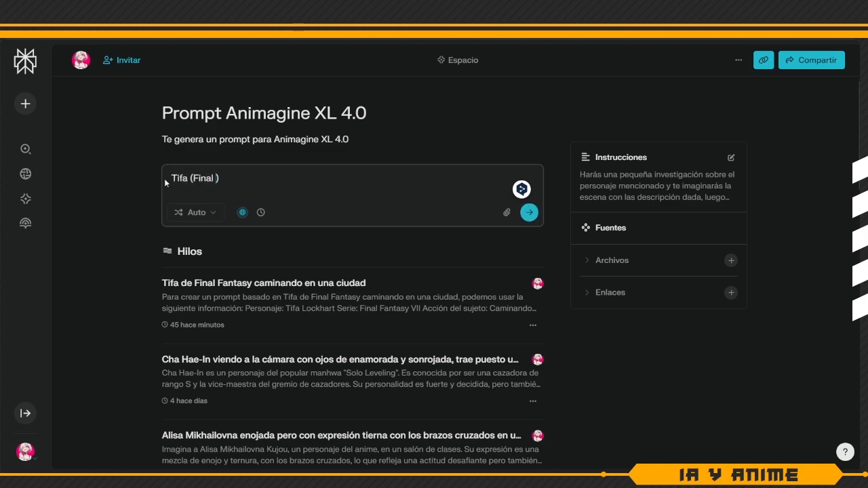
text(sy)
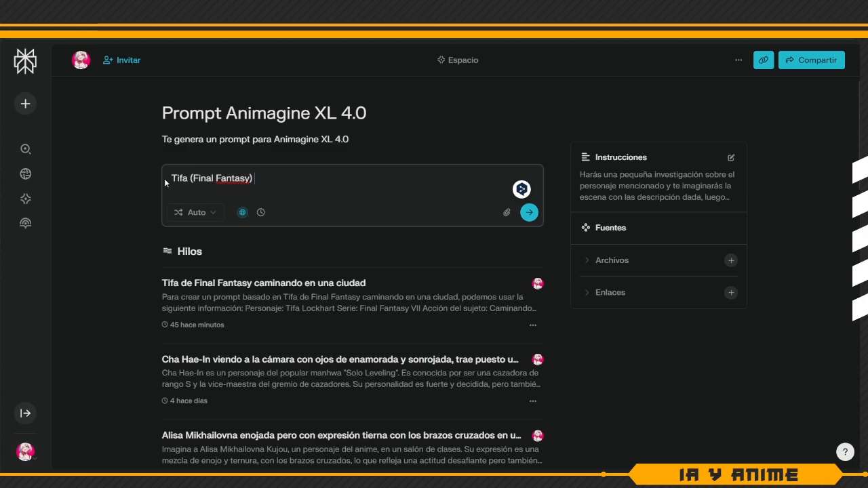
text(caminando en )
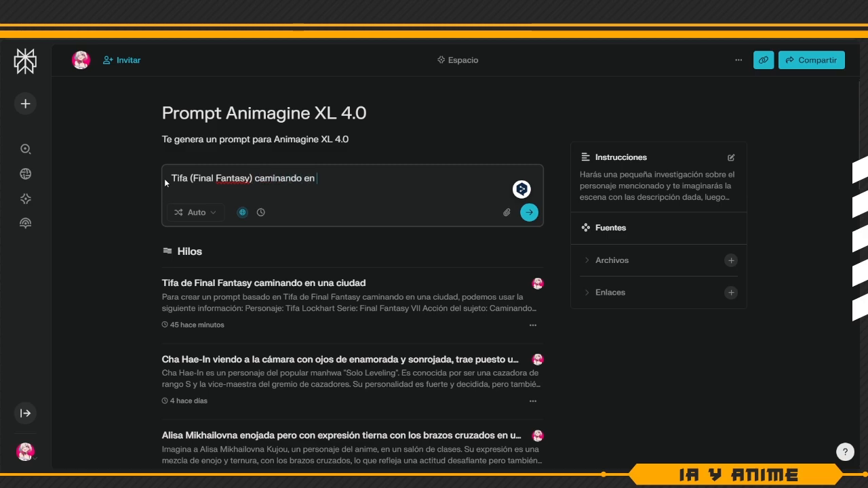
text(la ciudad)
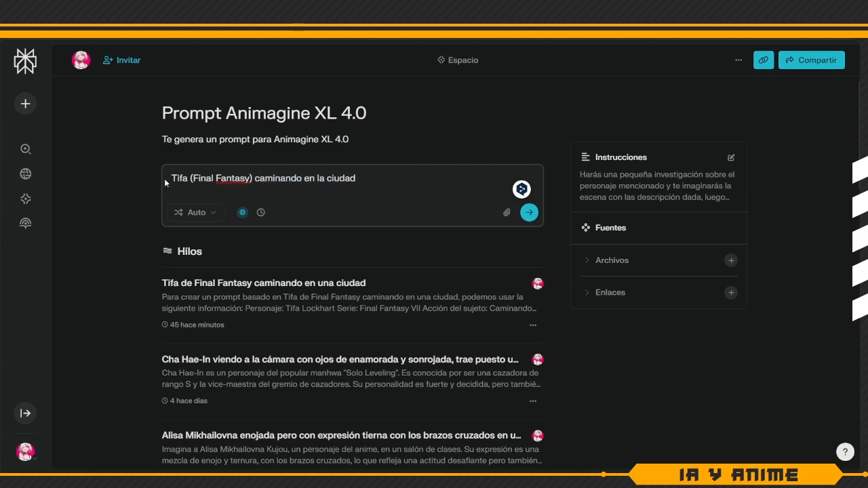
key(Return)
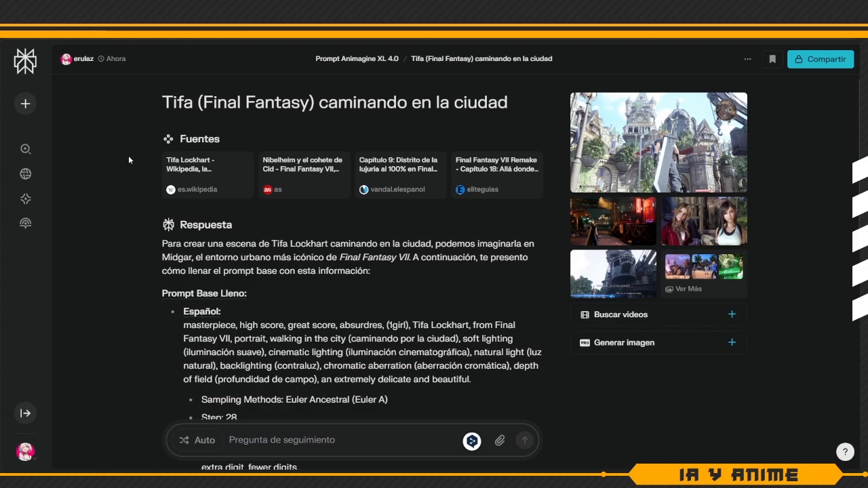
Review the generated answer and copy the positive prompt text from its English (Inglés) version
scroll(123, 180, down, 2)
scroll(125, 220, down, 3)
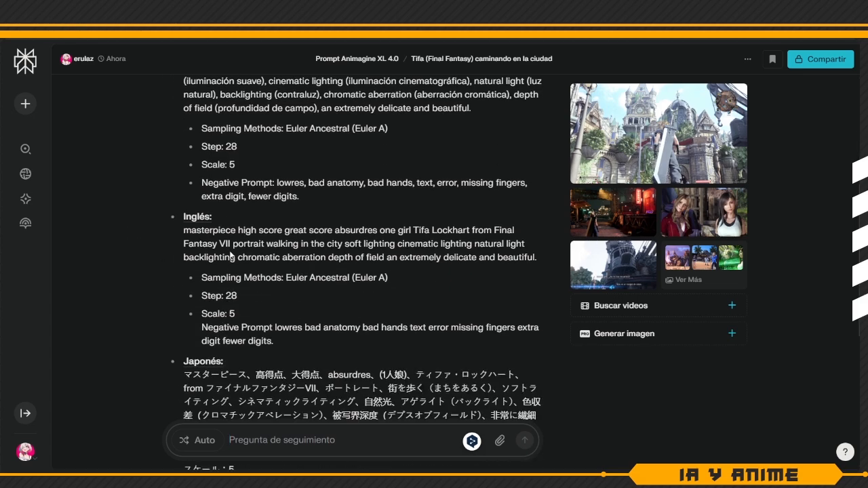
scroll(134, 263, up, 1)
scroll(209, 146, up, 1)
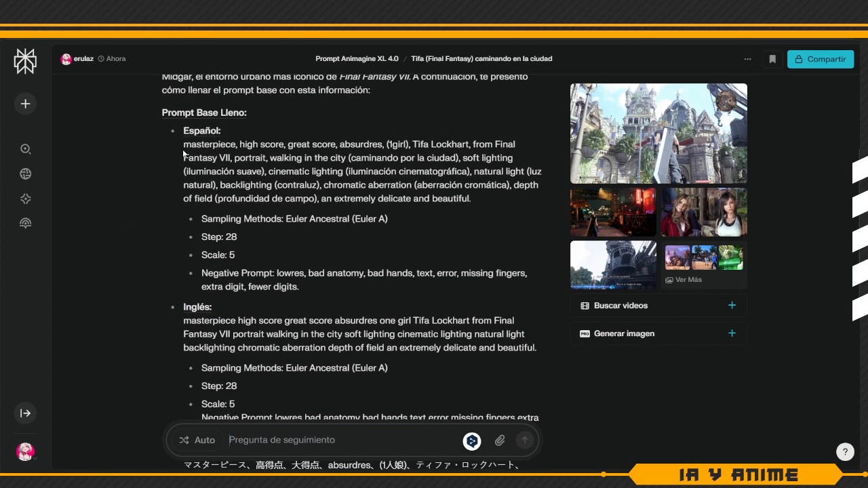
scroll(120, 190, down, 3)
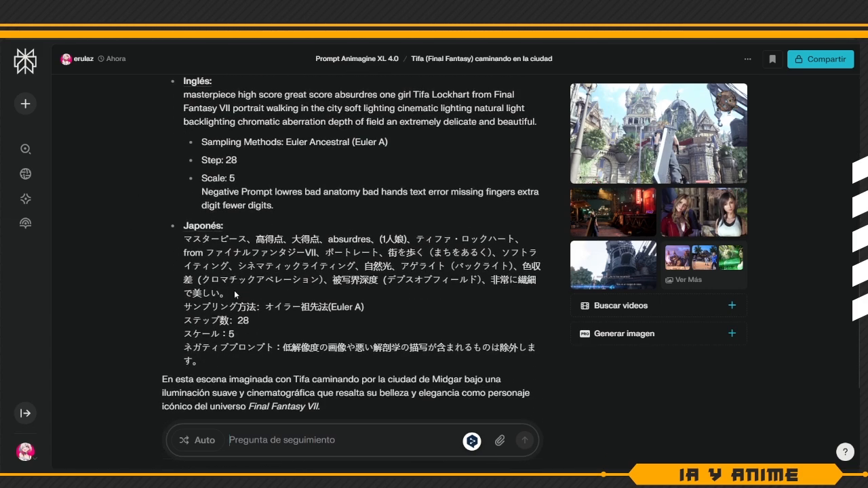
scroll(234, 290, up, 2)
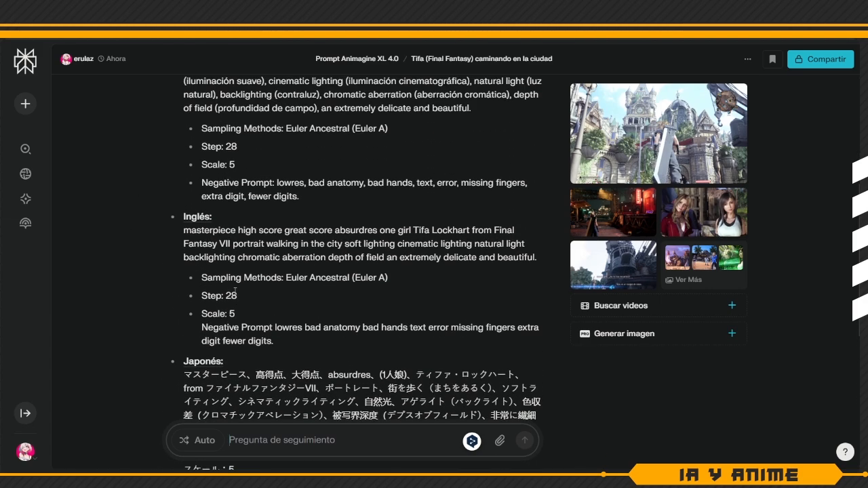
drag(183, 230, 542, 255)
key(ctrl+c)
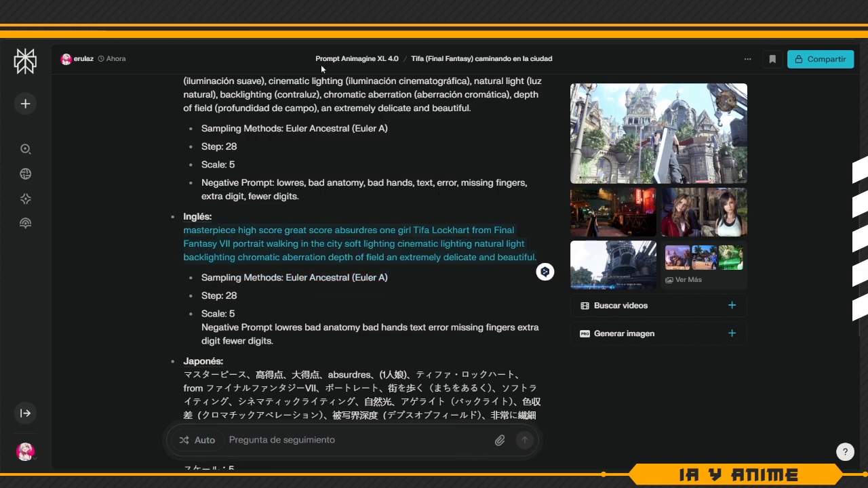
Switch to Moescape AI and paste the copied English text into the empty Prompt field
key(ctrl+Tab)
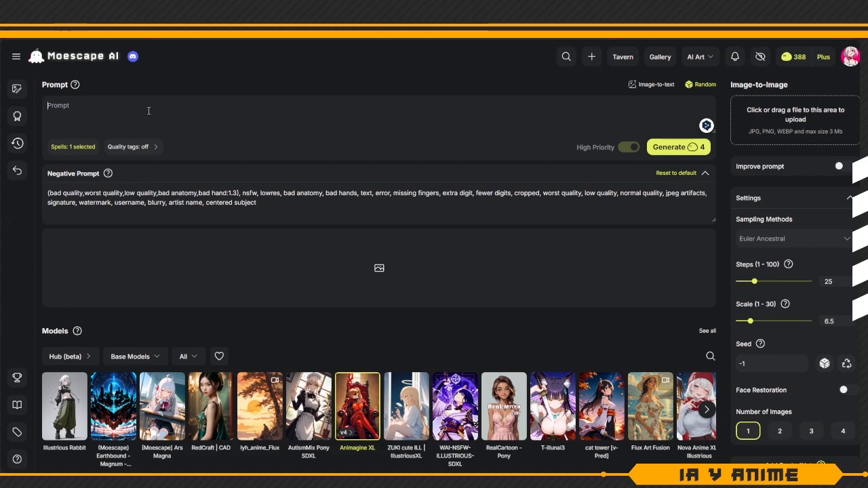
click(148, 110)
key(ctrl+v)
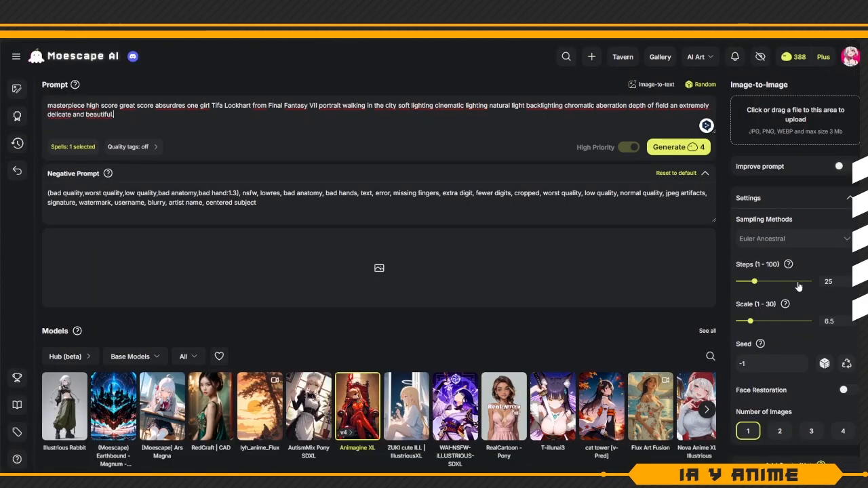
Configure the generation settings with 28 steps, scale 5 and the Vertical Panorama (832 X 1216) canvas size
drag(760, 283, 757, 281)
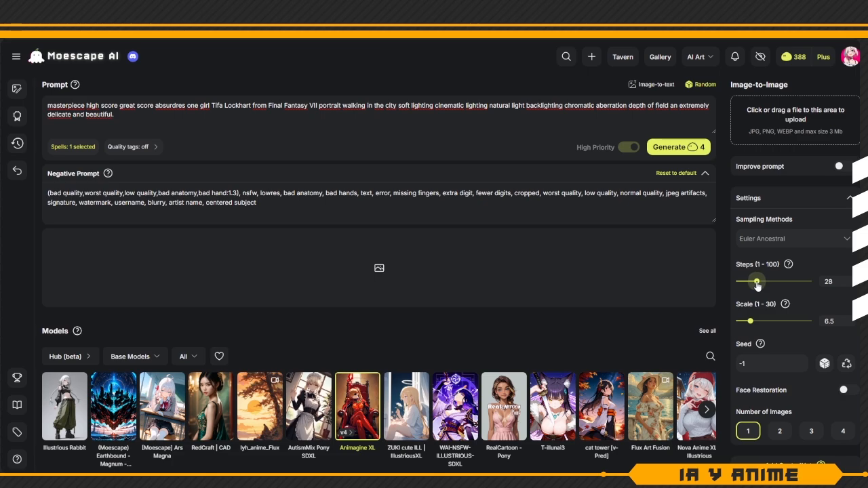
drag(754, 326, 747, 323)
scroll(789, 311, down, 2)
scroll(790, 310, up, 1)
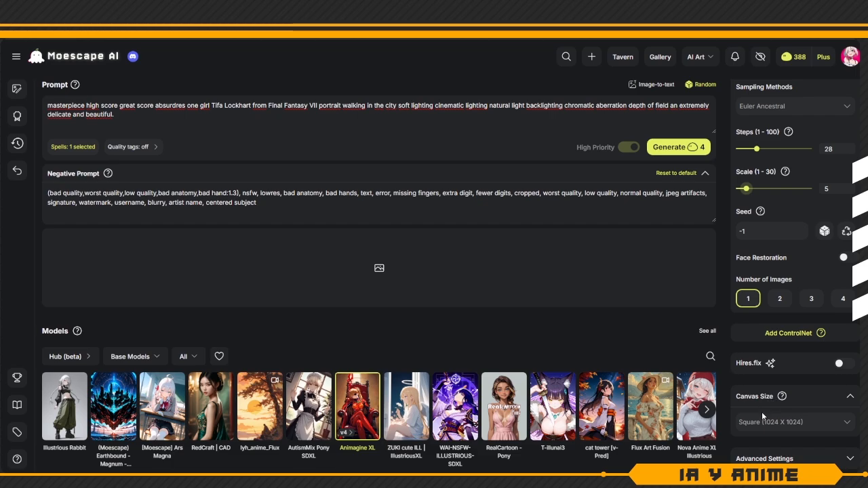
click(761, 423)
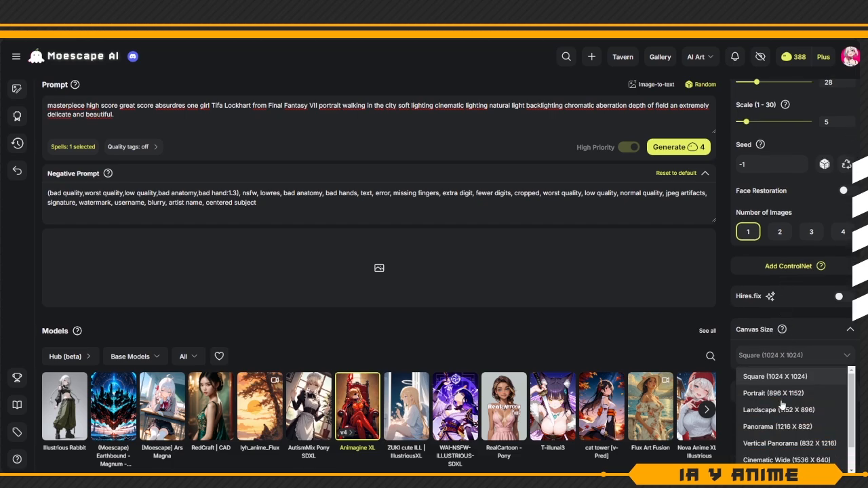
click(774, 444)
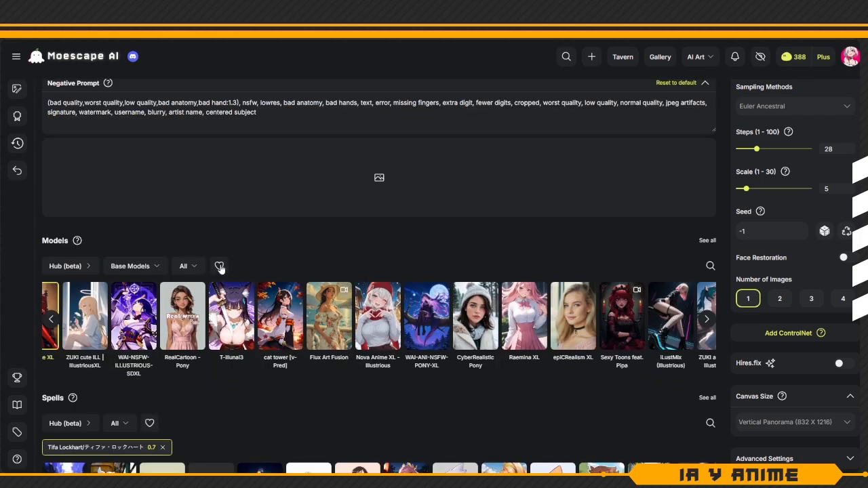
Filter the models and spells to the liked ones and open the details of the Tifa Lockhart/ティファ・ロックハート spell
click(219, 267)
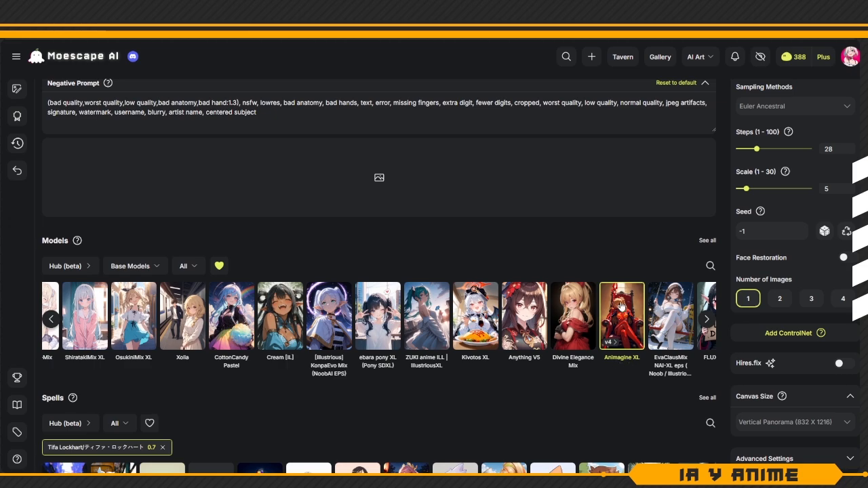
scroll(474, 319, down, 1)
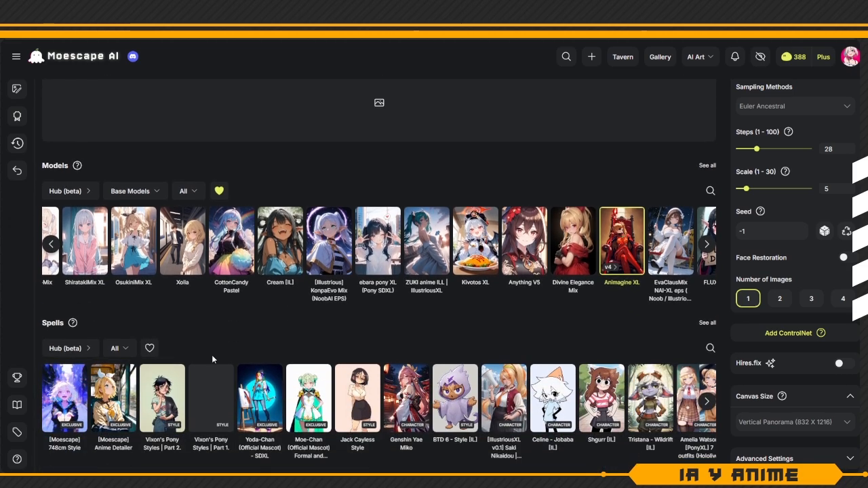
click(150, 348)
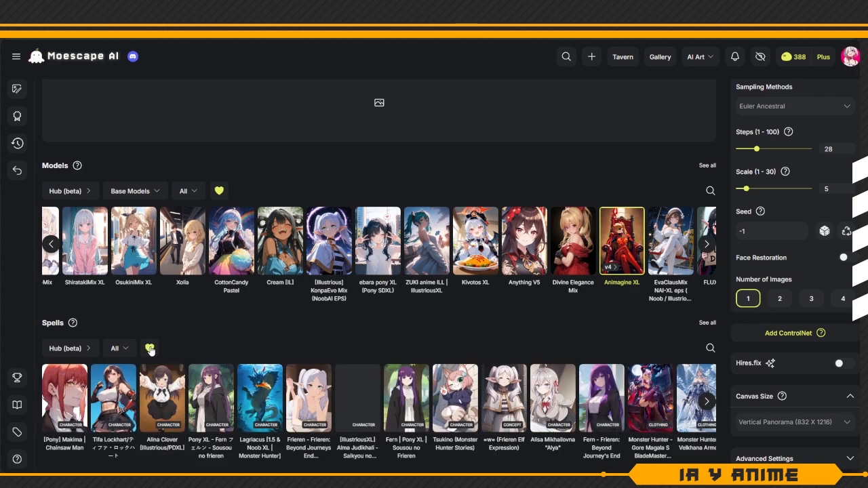
click(111, 391)
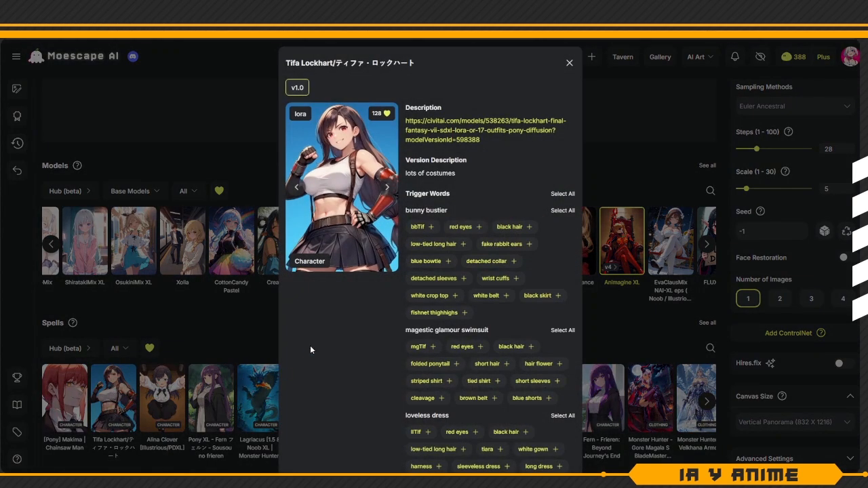
Examine the Tifa Lockhart spell's outfit trigger word groups through to the Default group, and look through its preview images
scroll(343, 320, down, 15)
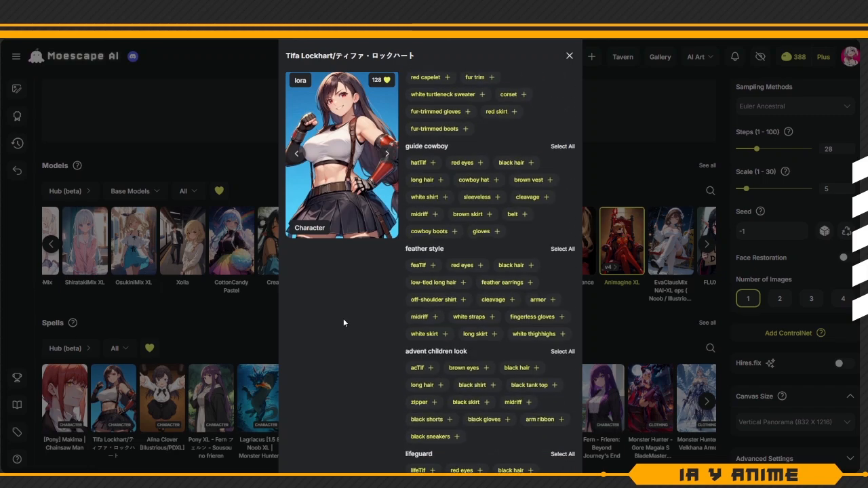
scroll(343, 314, down, 15)
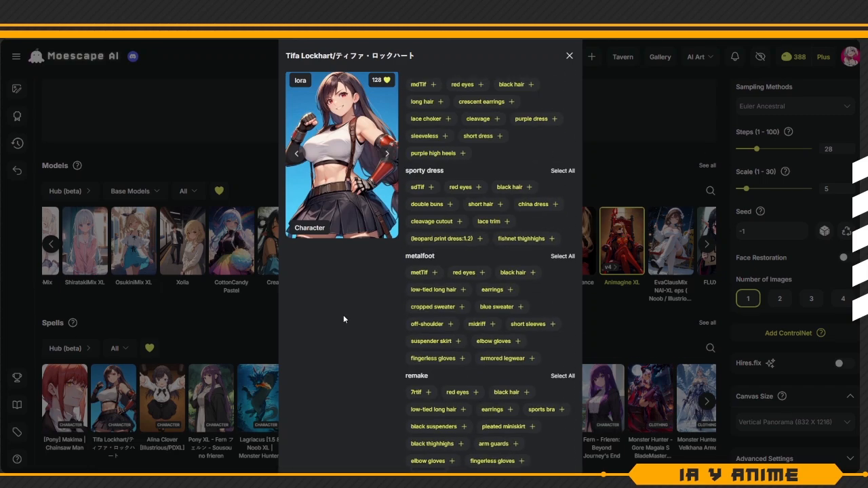
scroll(343, 316, down, 10)
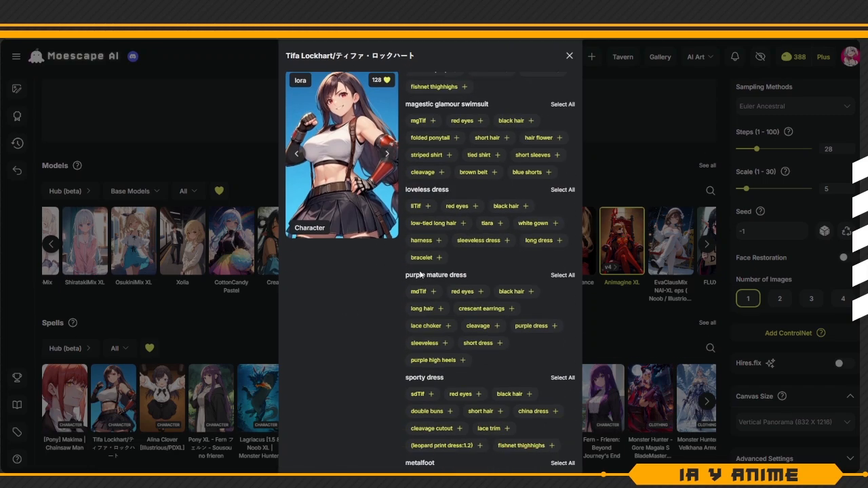
scroll(368, 285, down, 10)
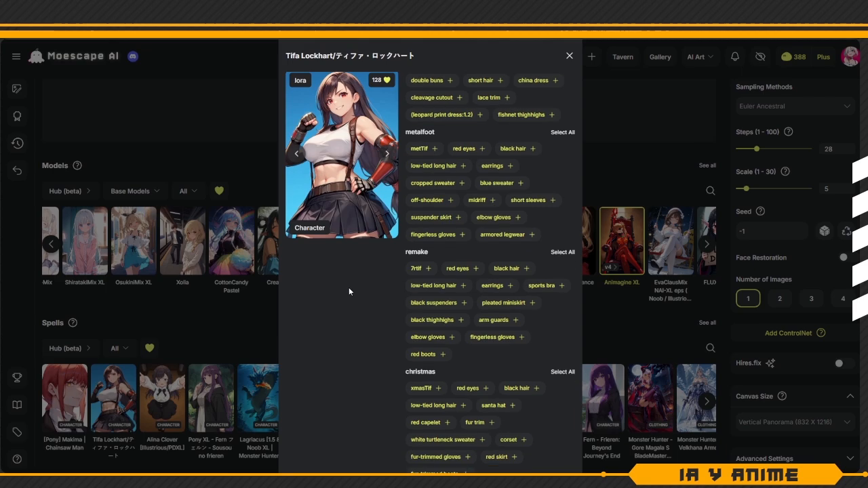
scroll(348, 291, down, 1)
scroll(353, 295, down, 3)
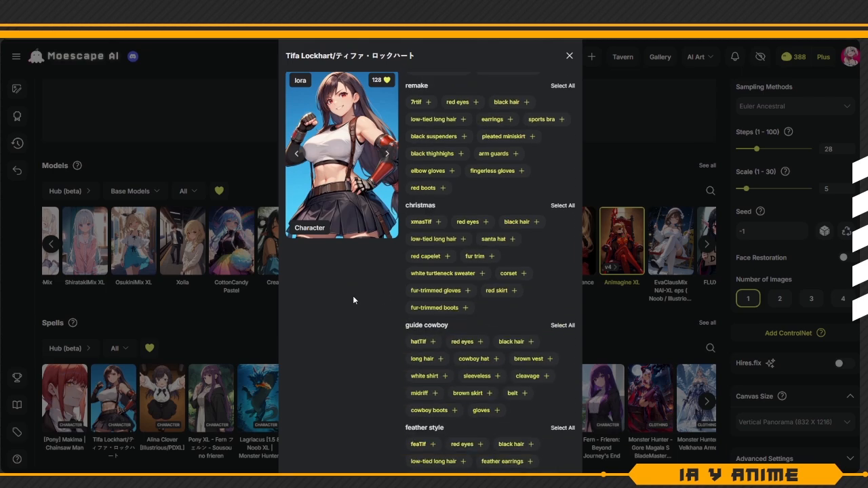
scroll(353, 298, down, 3)
scroll(353, 298, down, 3)
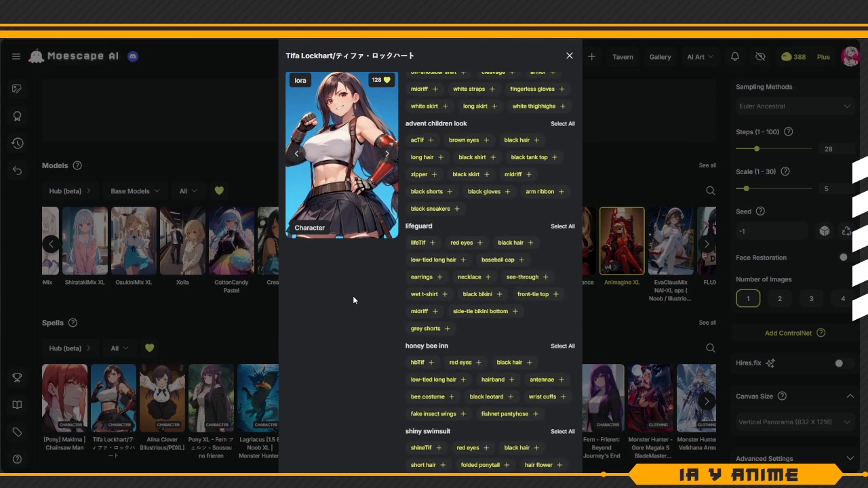
scroll(352, 295, down, 5)
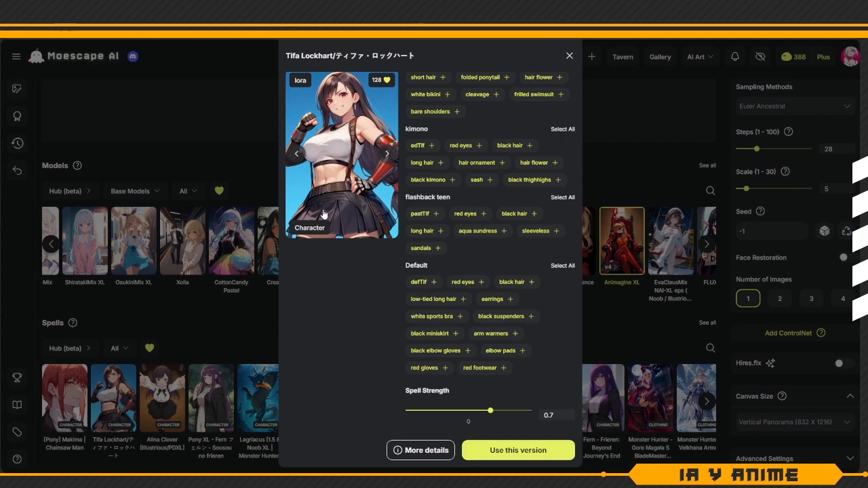
click(389, 156)
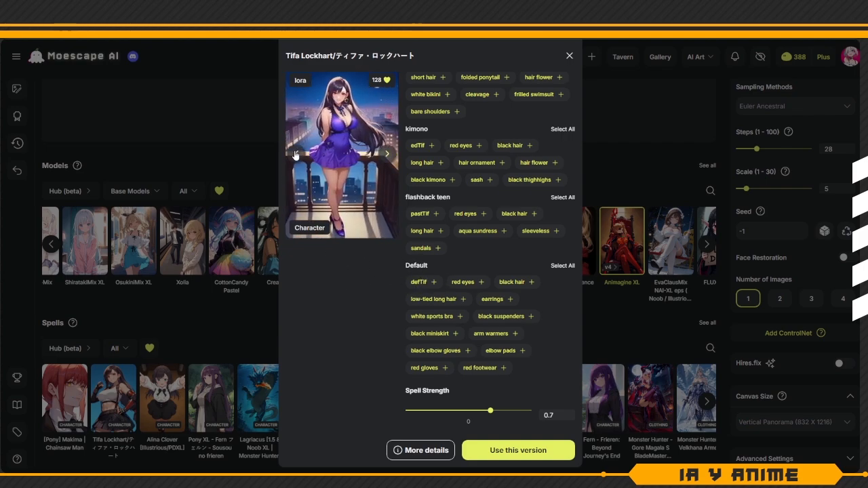
click(387, 155)
click(388, 155)
click(387, 156)
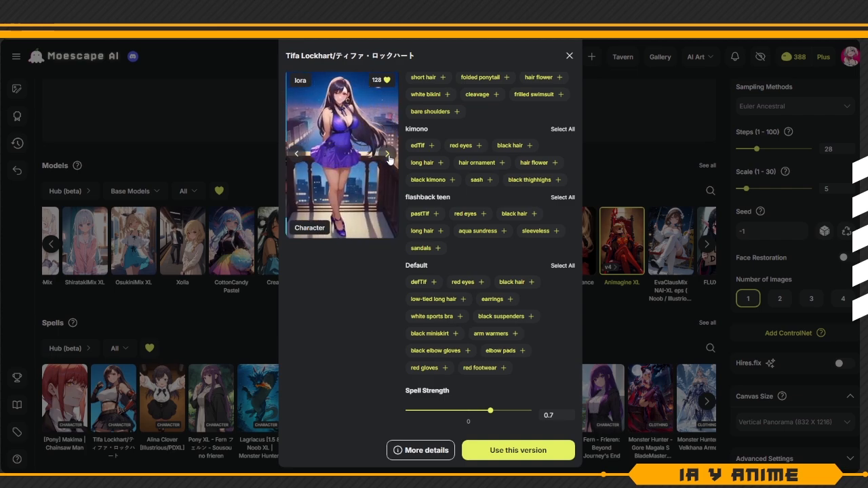
click(388, 155)
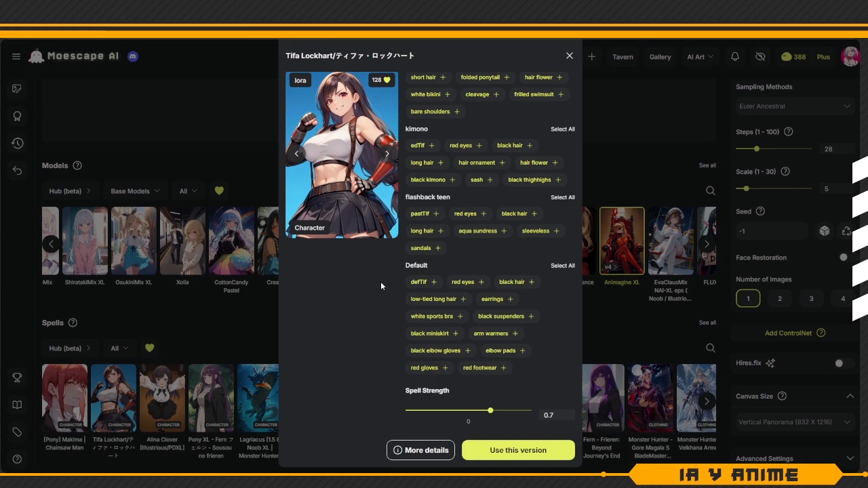
Select the Default group's trigger words defTif, red eyes, black hair, low-tied long hair and earrings
click(419, 282)
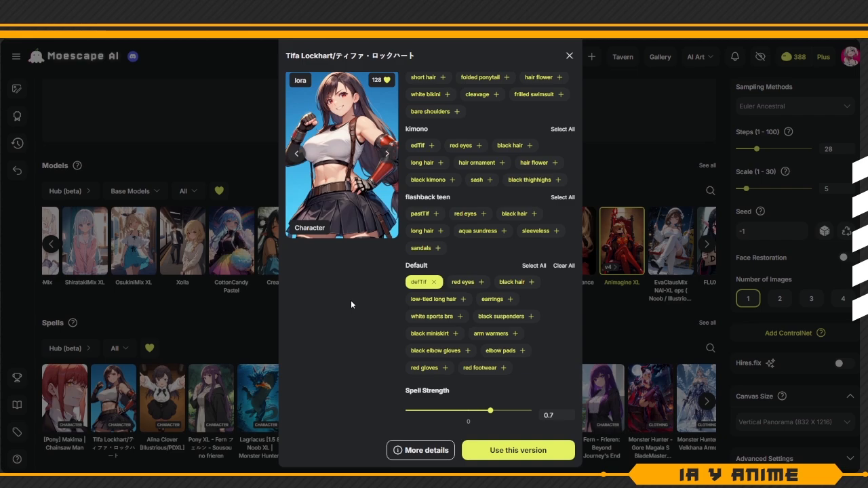
click(455, 283)
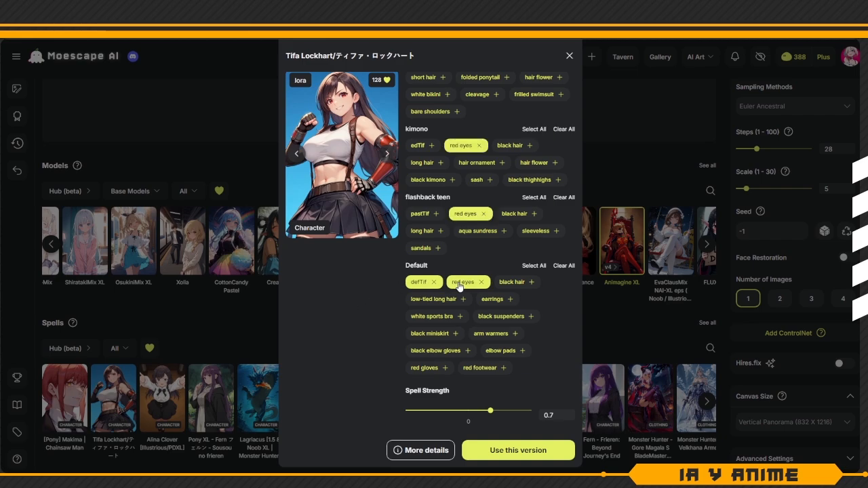
click(509, 283)
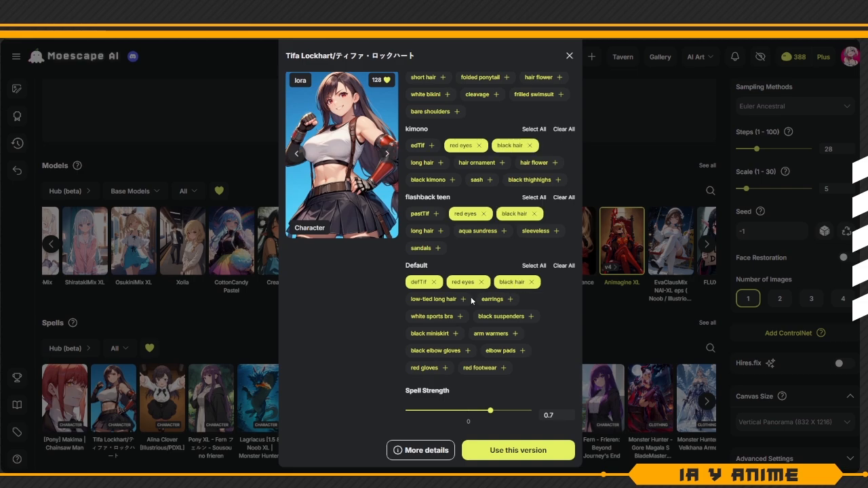
click(420, 301)
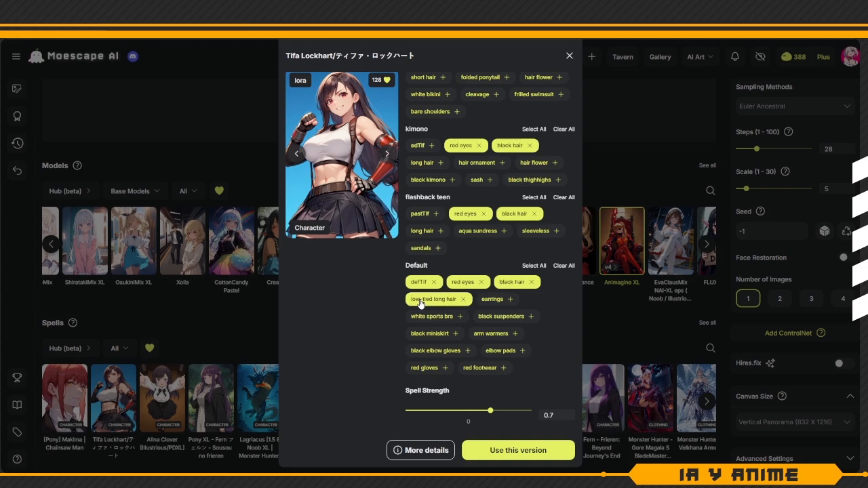
click(492, 300)
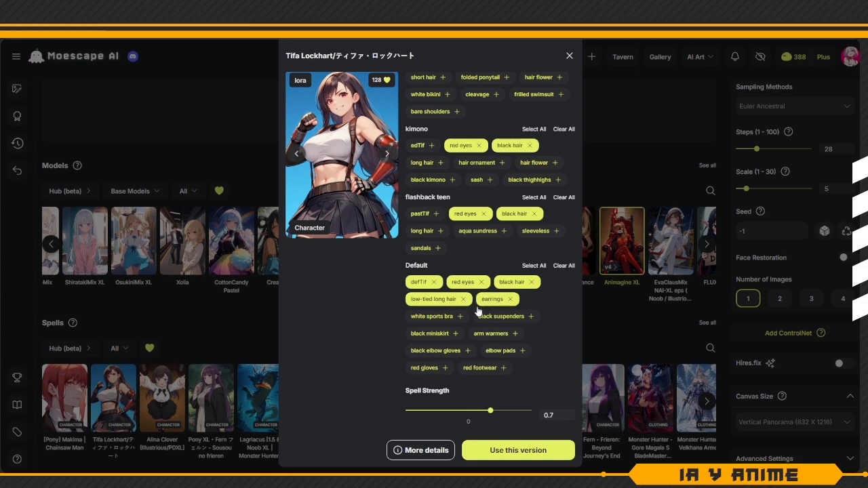
Add the trigger words white sports bra, black suspenders, black miniskirt and black elbow gloves, and apply this version of the spell
click(421, 317)
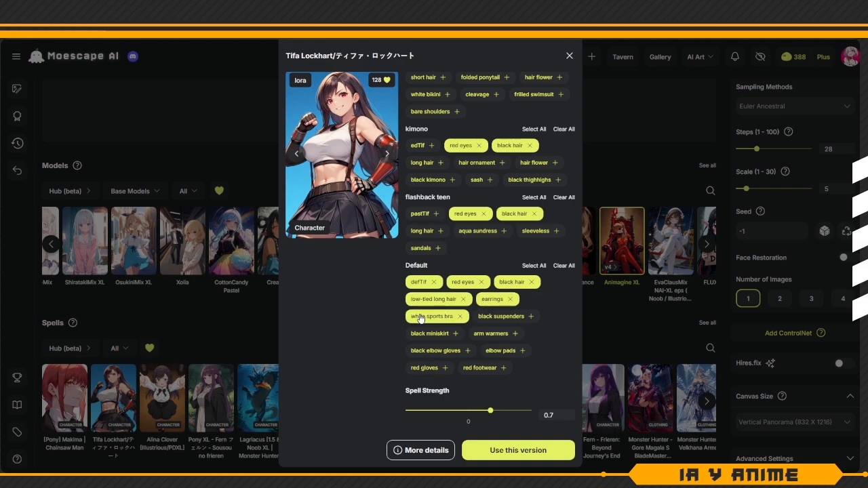
click(485, 320)
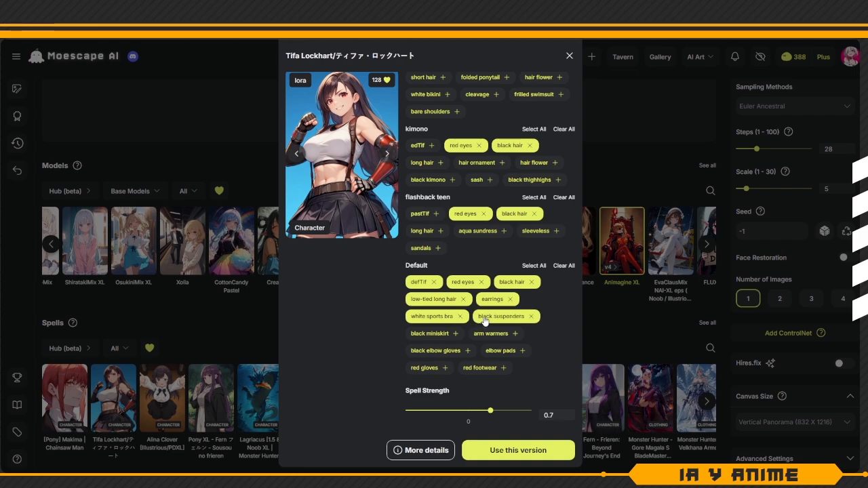
click(436, 336)
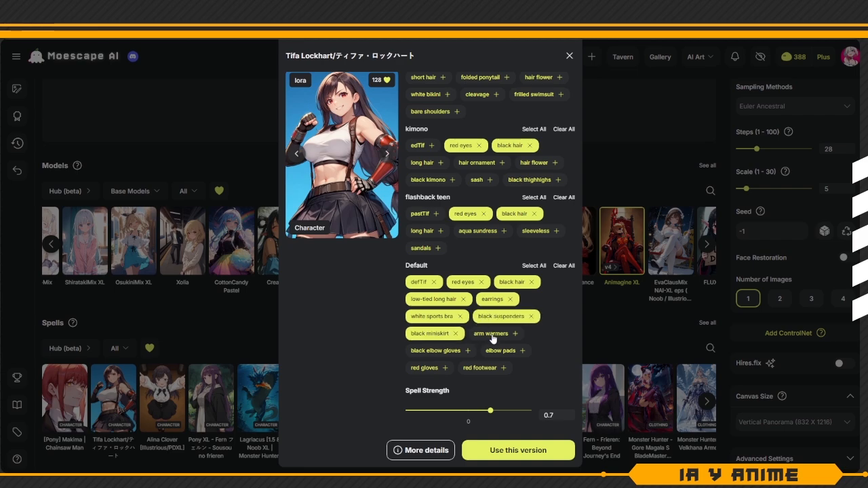
click(431, 353)
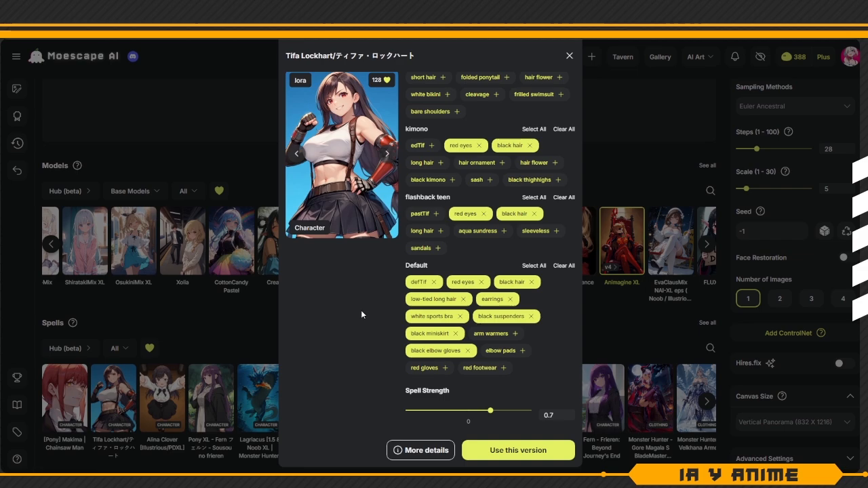
click(509, 450)
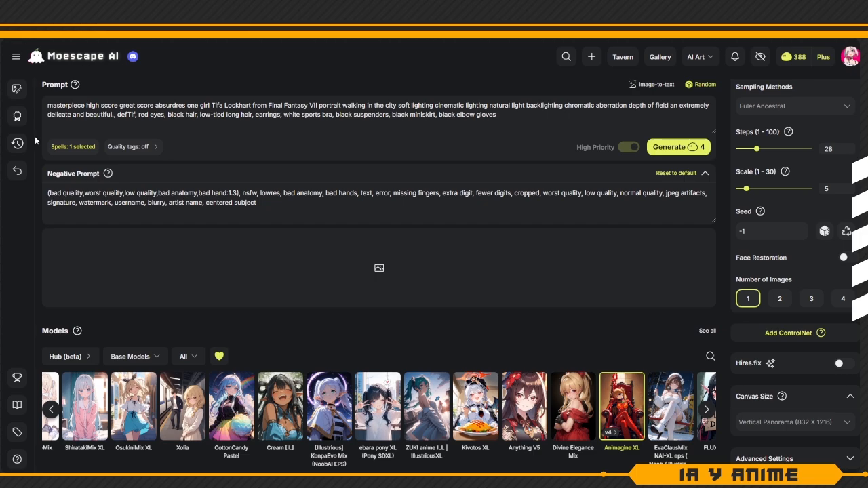
Generate the image with the negative prompt section collapsed and inspect the result enlarged
click(705, 175)
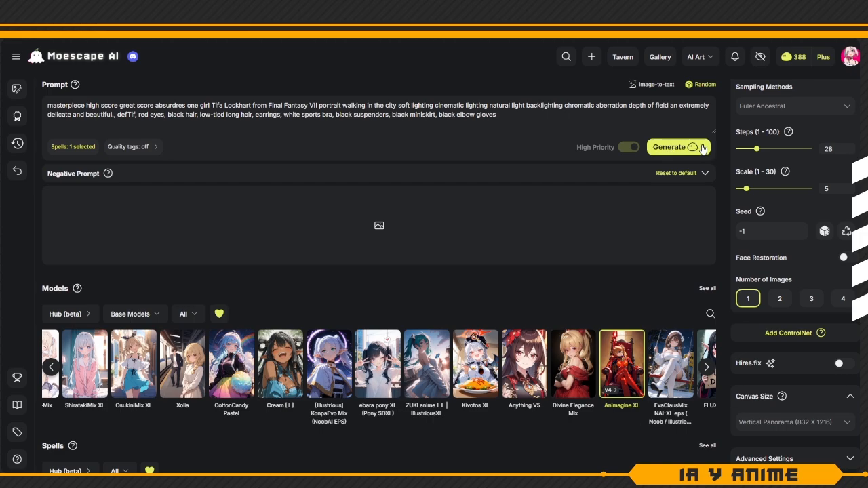
click(673, 148)
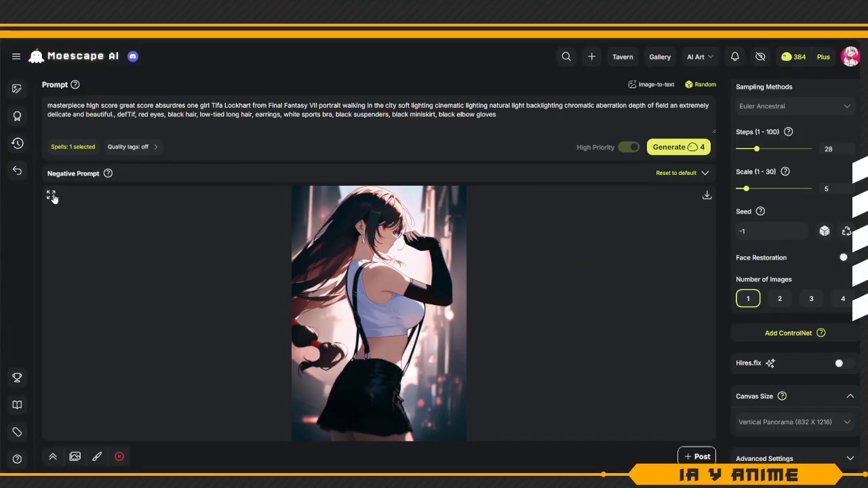
click(52, 195)
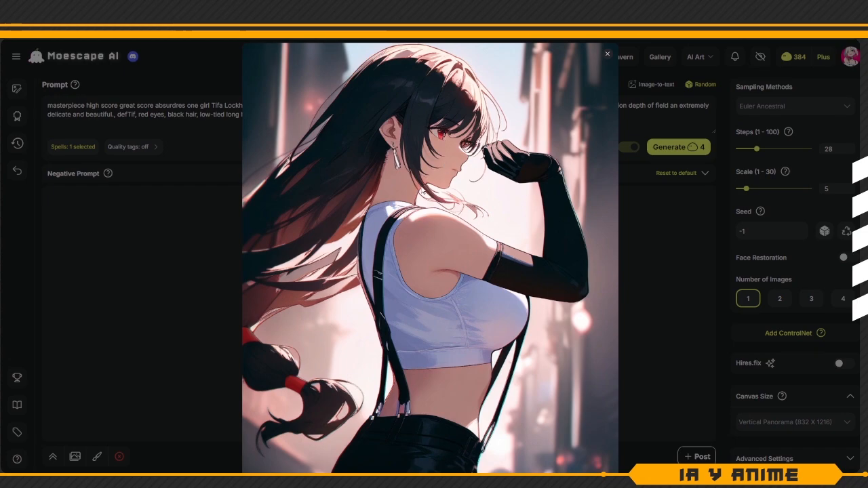
scroll(447, 214, down, 3)
scroll(441, 222, up, 3)
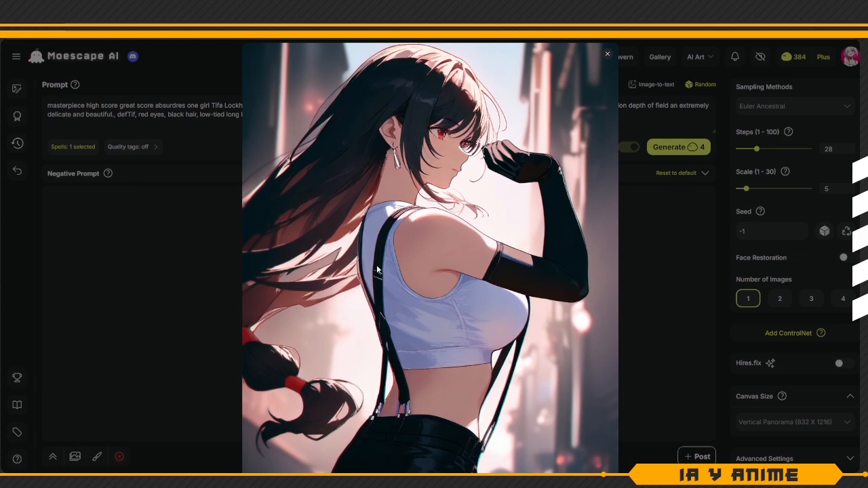
click(215, 259)
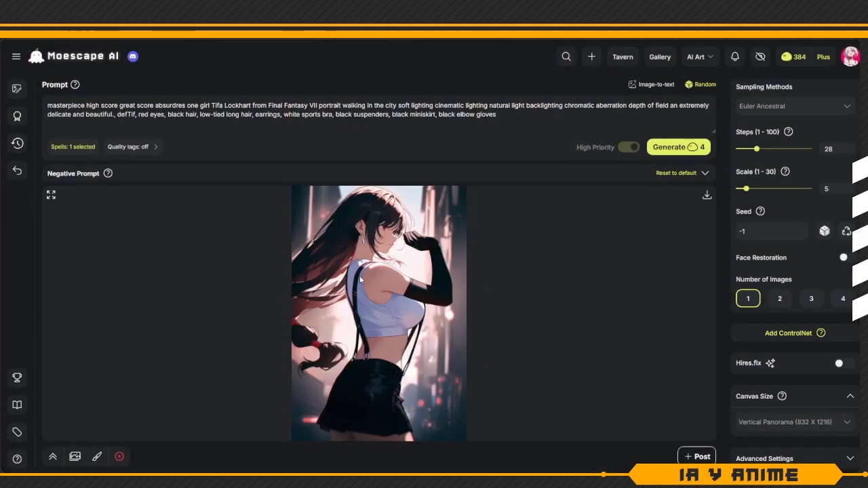
Generate another image with the same prompt and settings and examine it from top to bottom in the enlarged view
click(666, 149)
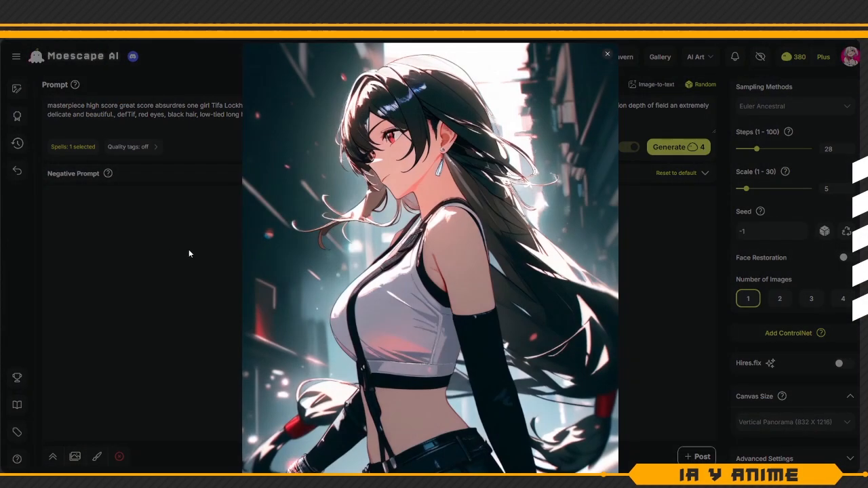
scroll(313, 261, down, 2)
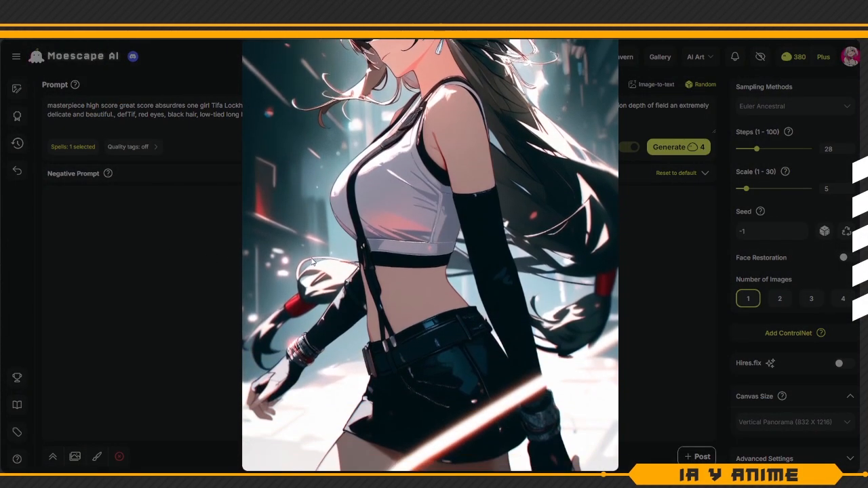
scroll(312, 261, up, 2)
scroll(310, 256, down, 2)
scroll(301, 369, up, 2)
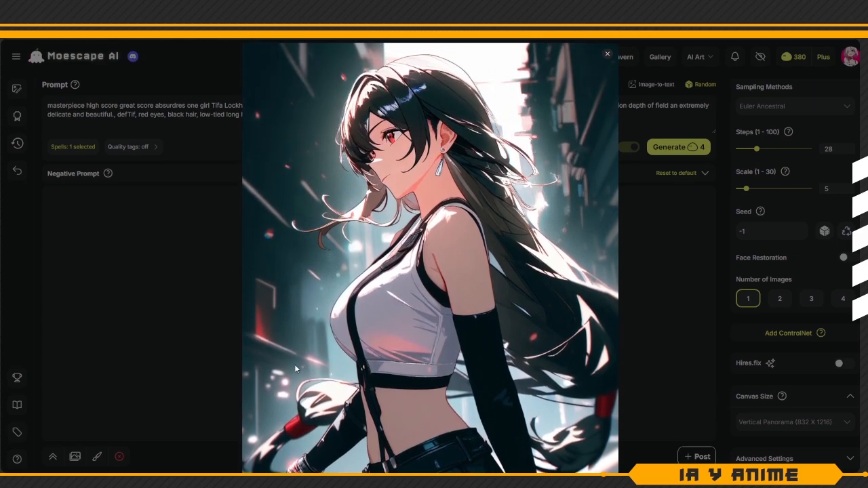
scroll(291, 328, down, 2)
scroll(291, 328, up, 2)
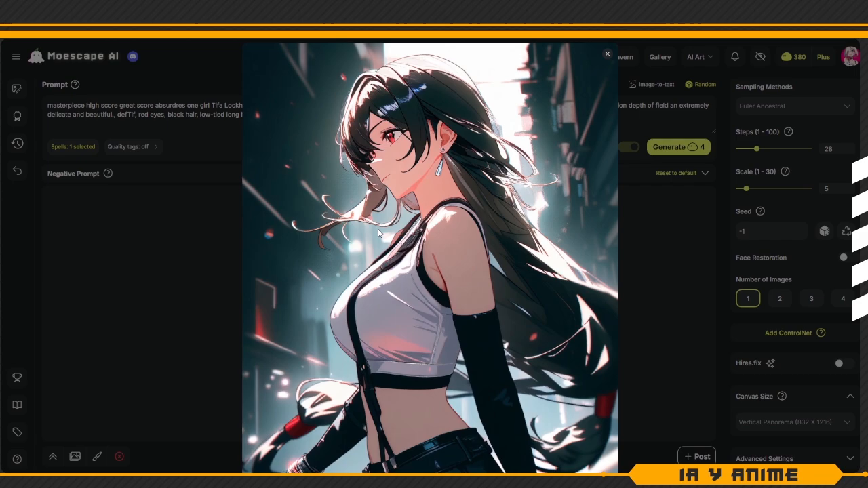
click(207, 229)
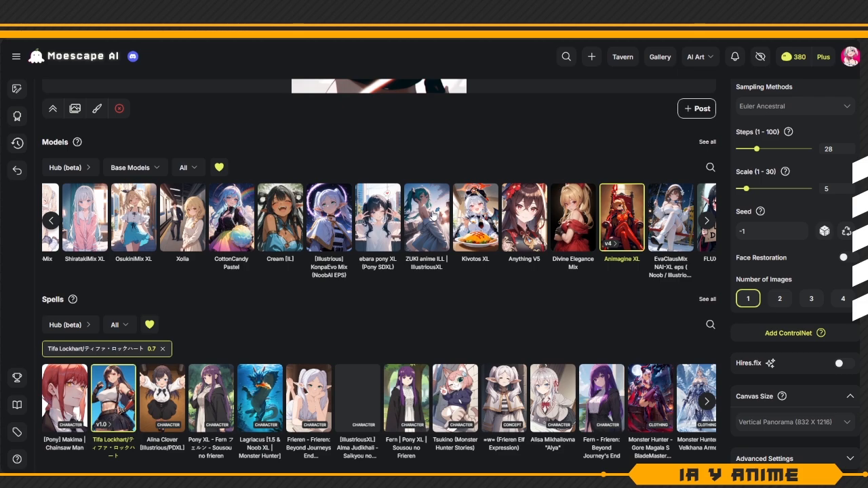
Switch the model to Shiitake-Mix and generate a new image with the same prompt and Tifa spell
scroll(432, 216, left, 5)
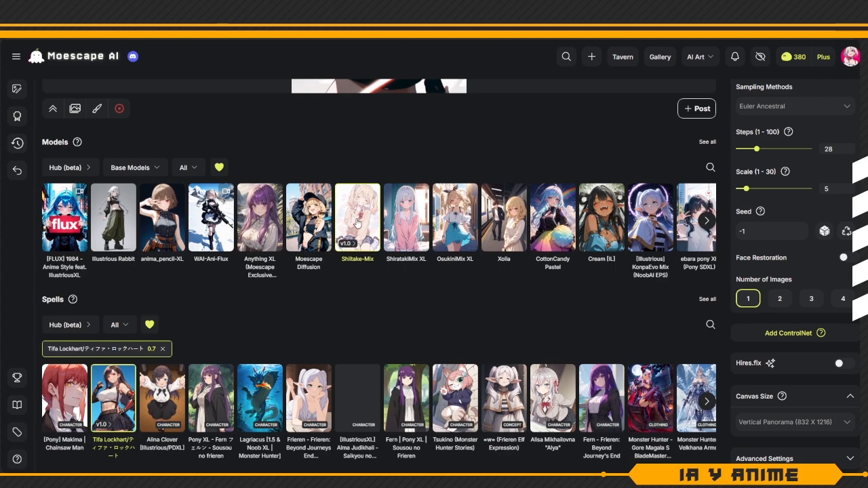
scroll(668, 150, up, 5)
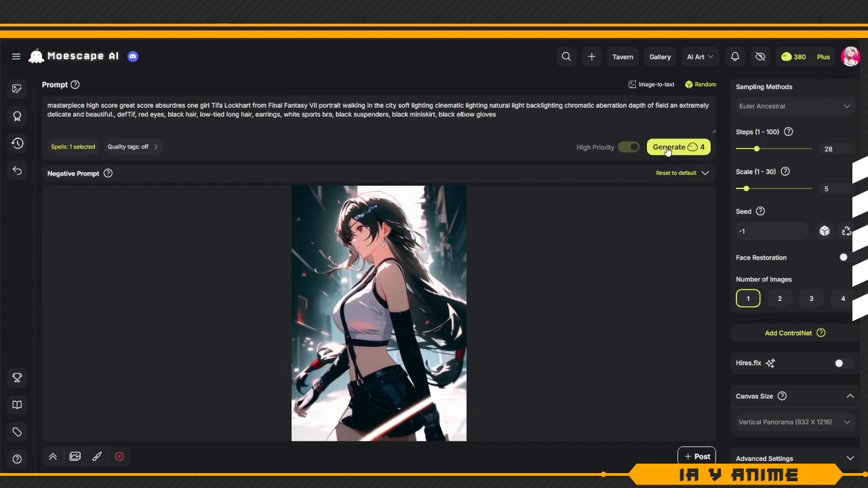
click(668, 148)
scroll(480, 220, down, 5)
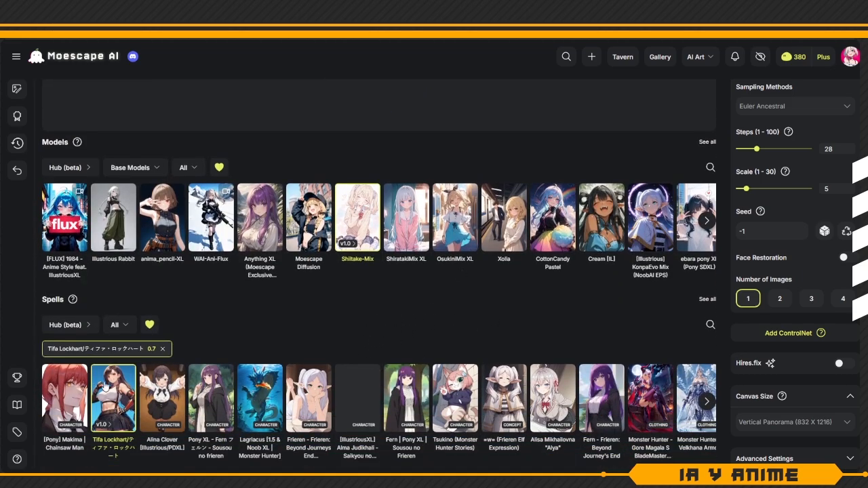
click(706, 401)
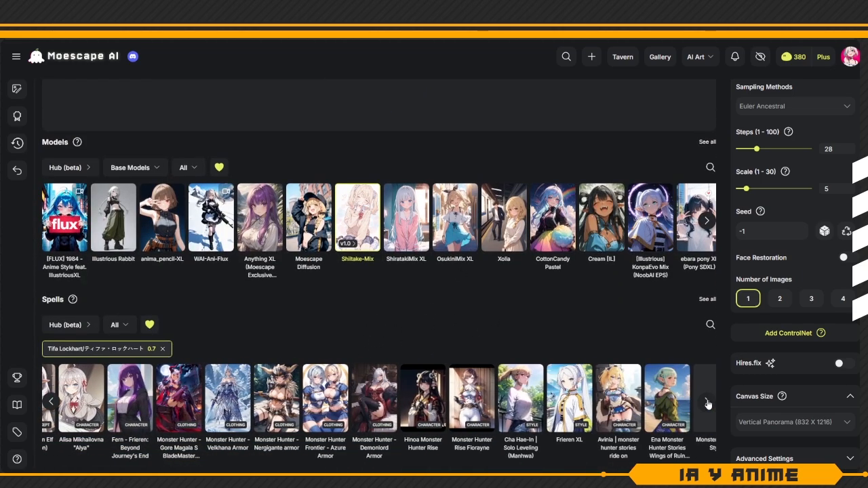
click(661, 397)
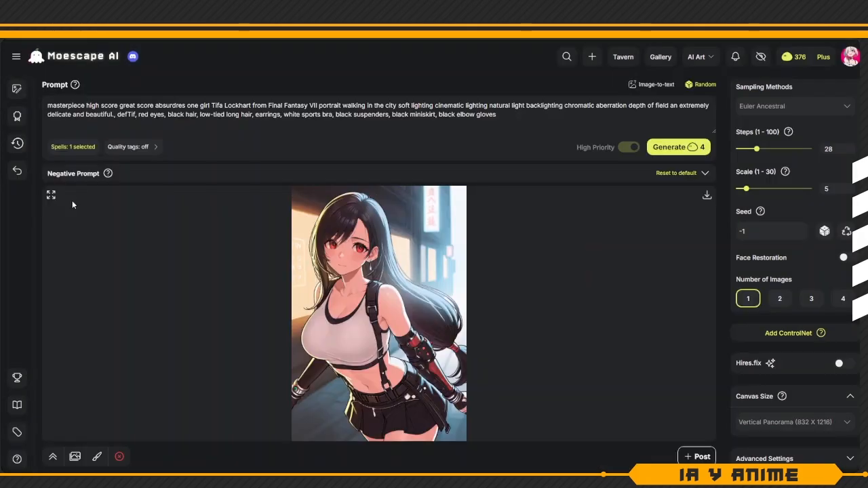
Examine the whole Shiitake-Mix image in the enlarged view, then close it
click(51, 196)
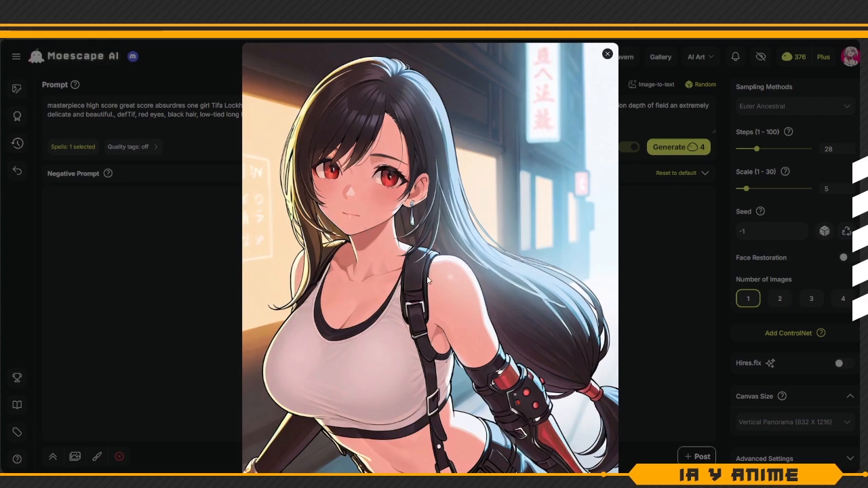
scroll(501, 266, down, 2)
scroll(501, 266, up, 1)
scroll(500, 266, down, 2)
scroll(499, 269, up, 1)
scroll(569, 81, up, 1)
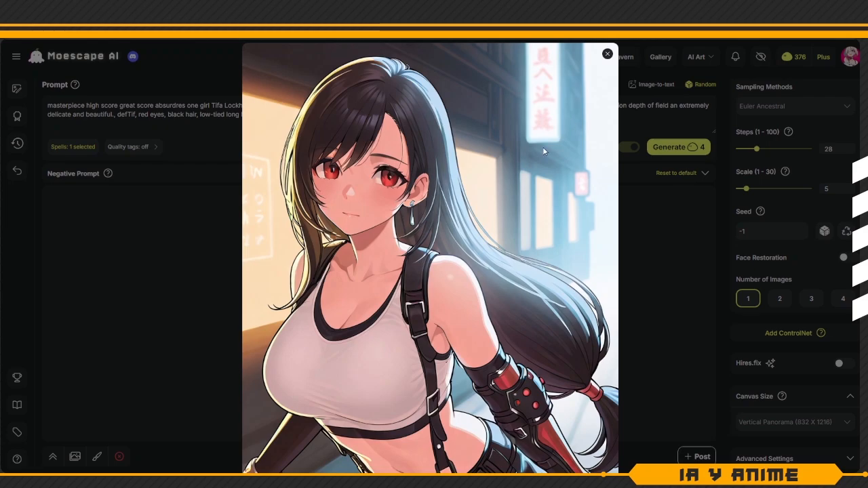
scroll(539, 149, down, 2)
scroll(534, 152, up, 2)
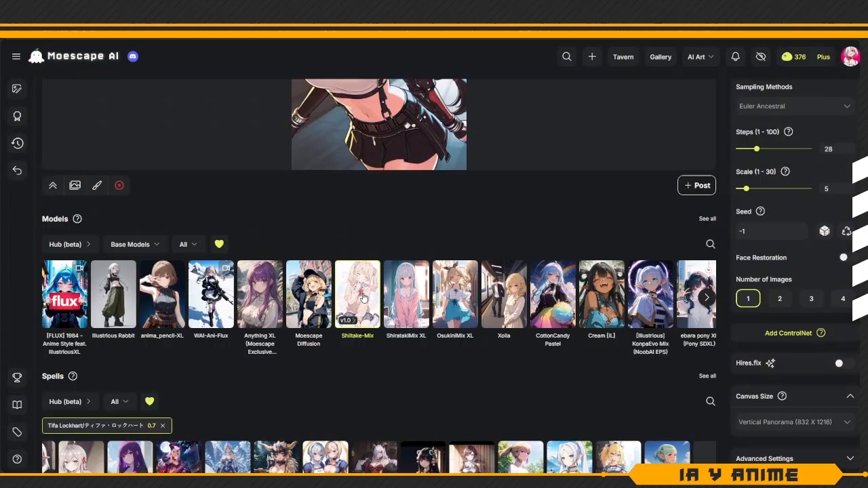
click(267, 213)
Browse the liked models beyond Shiitake-Mix
scroll(362, 305, down, 4)
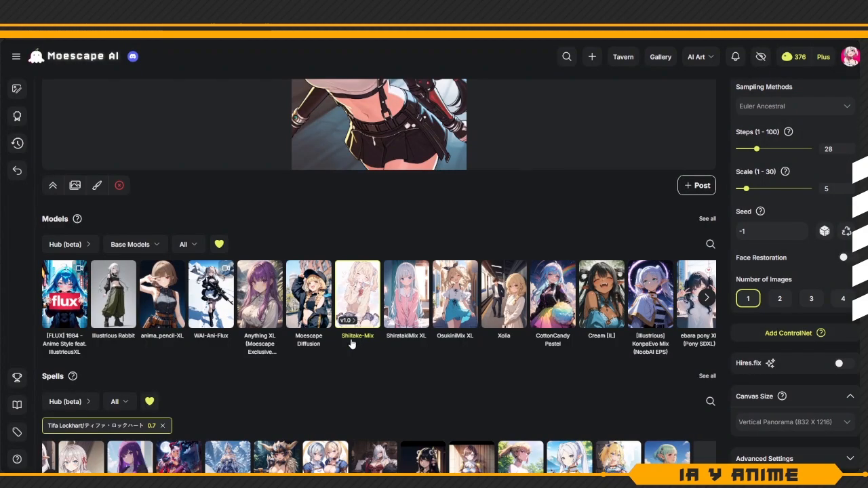
scroll(355, 344, right, 5)
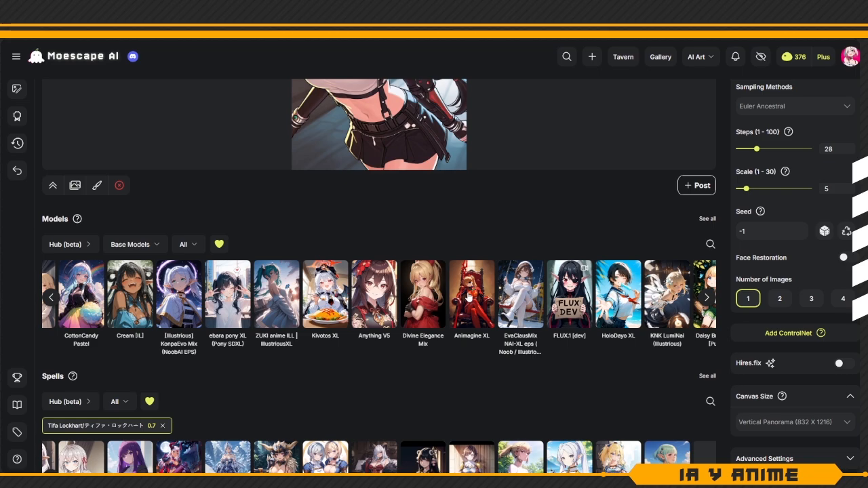